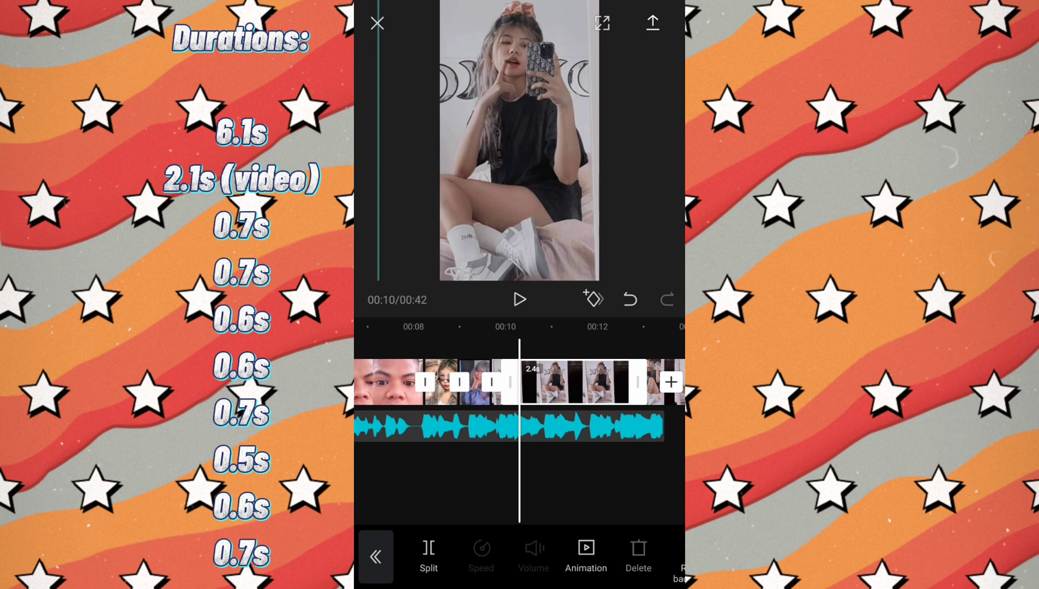
Cut the current photo clip at the next beat and delete its leftover part
click(520, 299)
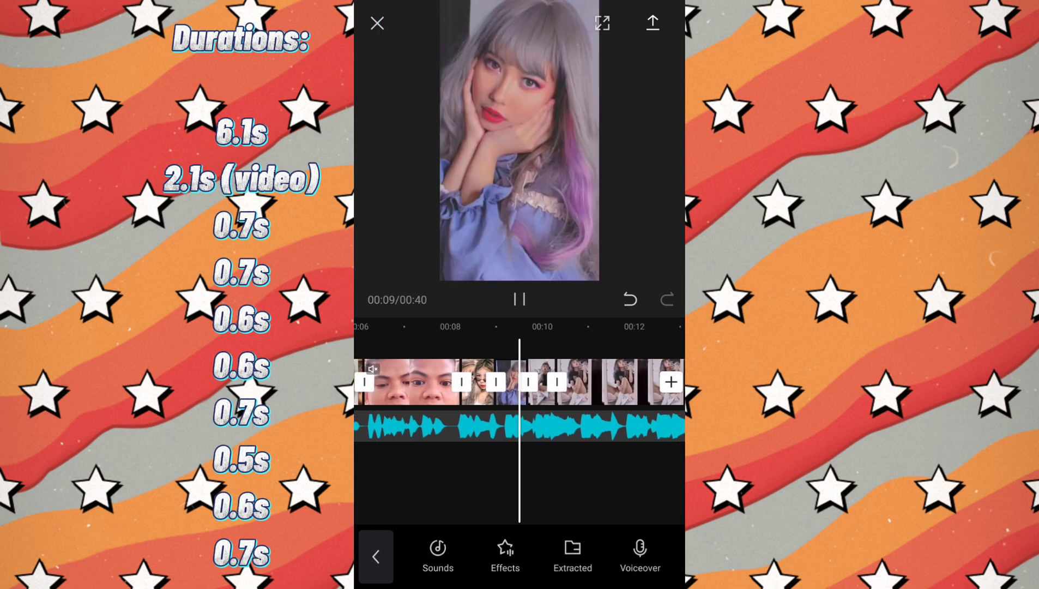
click(562, 381)
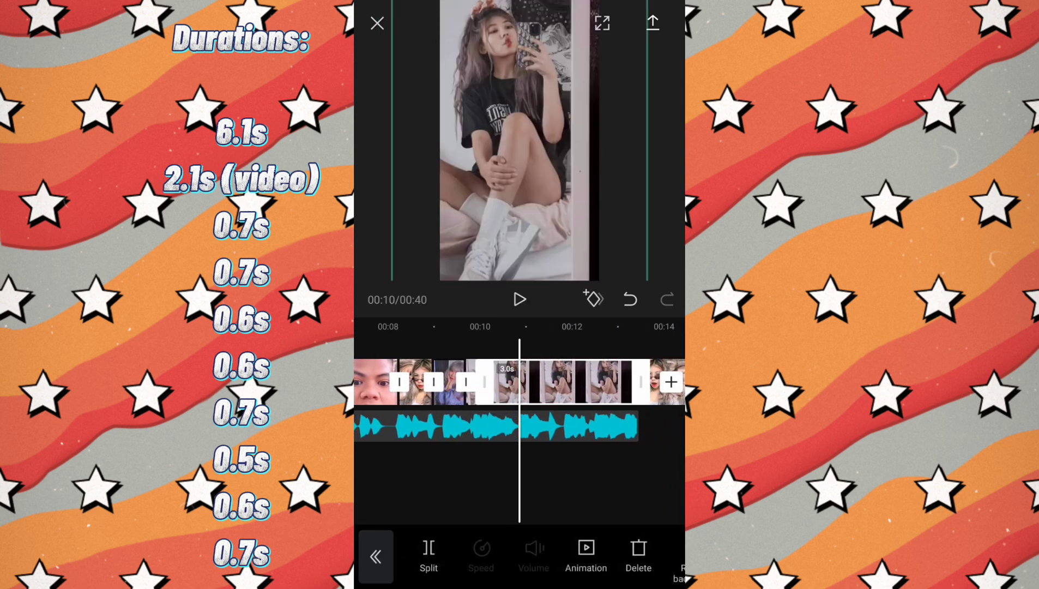
click(429, 551)
click(573, 381)
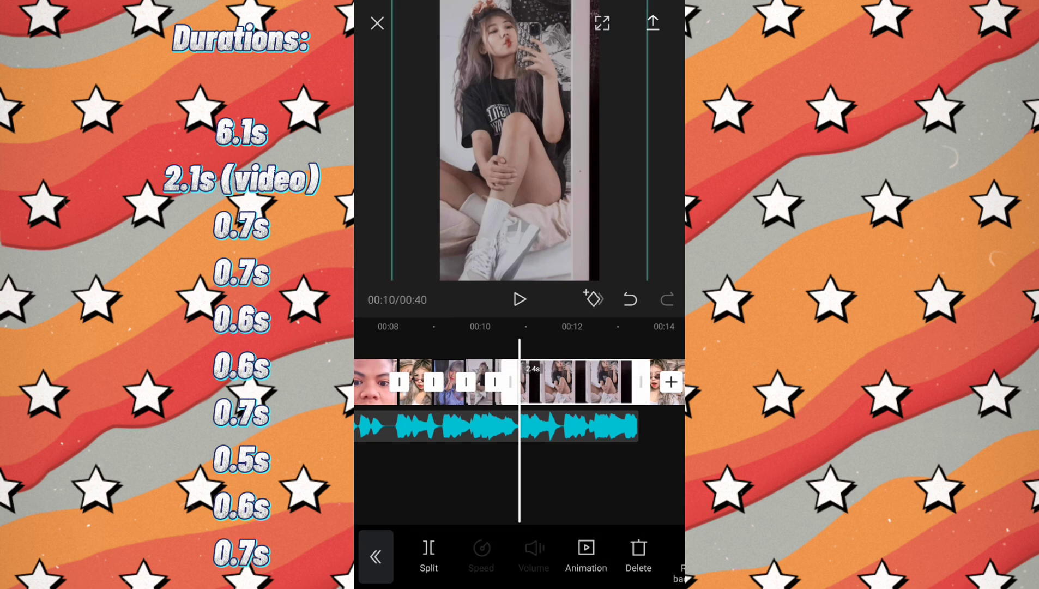
click(638, 551)
Cut the next 3.0s clip down to a 0.7s piece and delete the 2.3s leftover
click(520, 299)
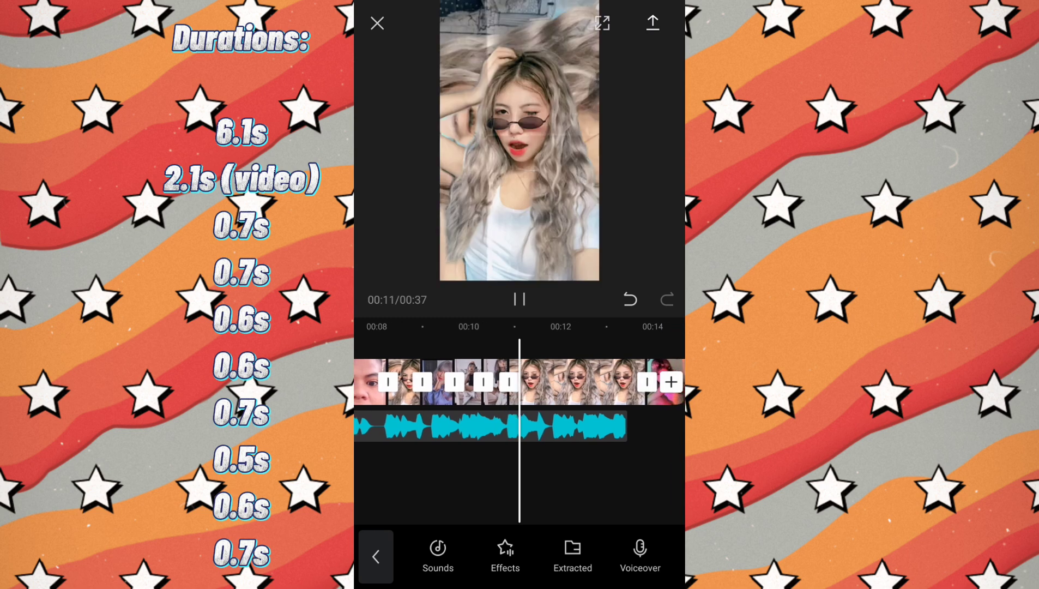
click(520, 300)
click(562, 382)
click(428, 551)
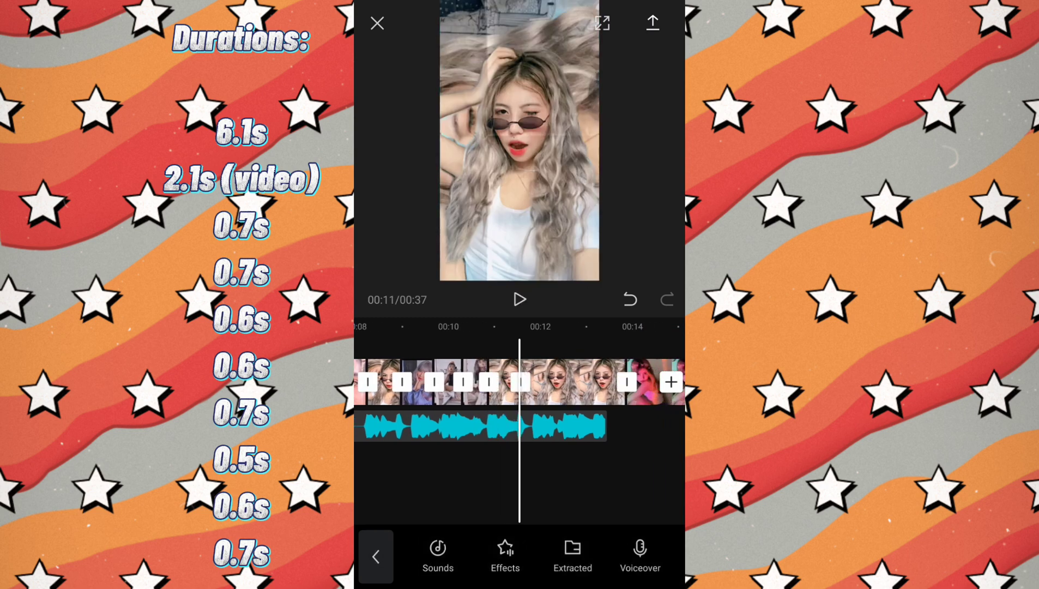
click(573, 382)
click(639, 551)
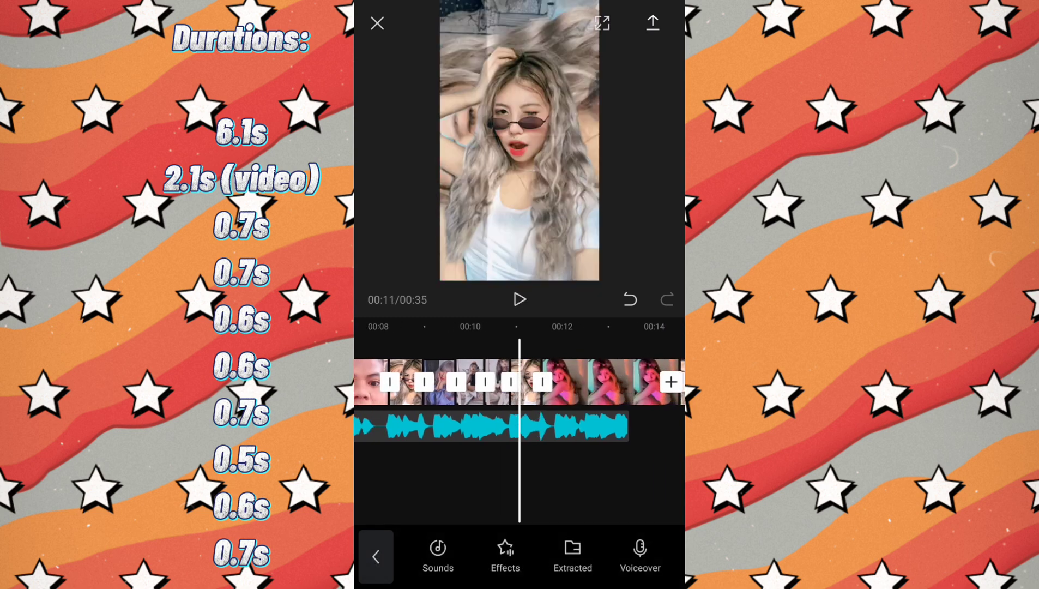
Cut the following 3.0s clip down to 0.5s and delete the 2.5s leftover
click(520, 300)
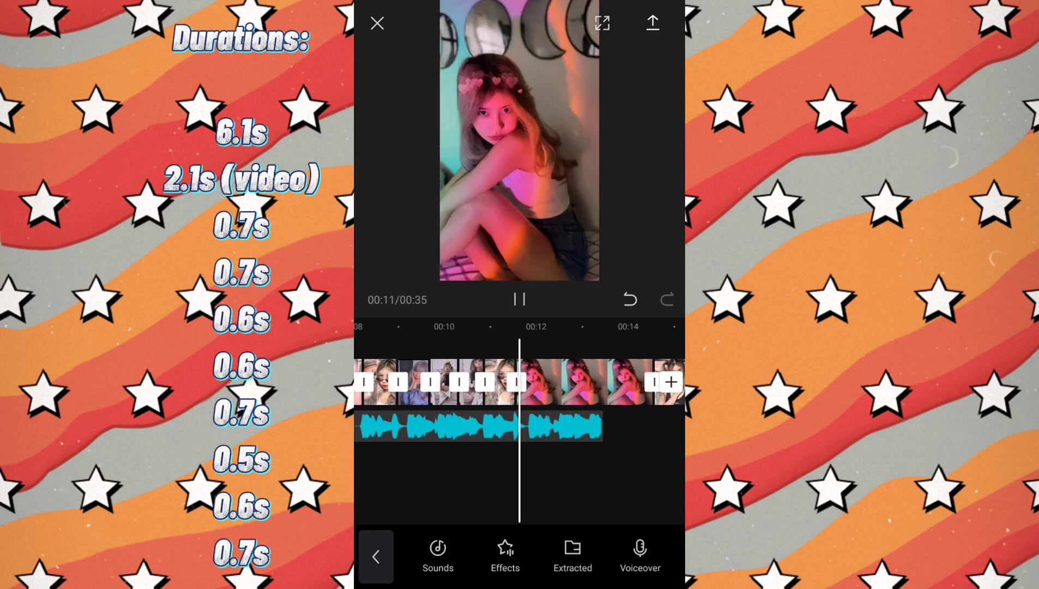
click(520, 300)
click(561, 382)
click(429, 551)
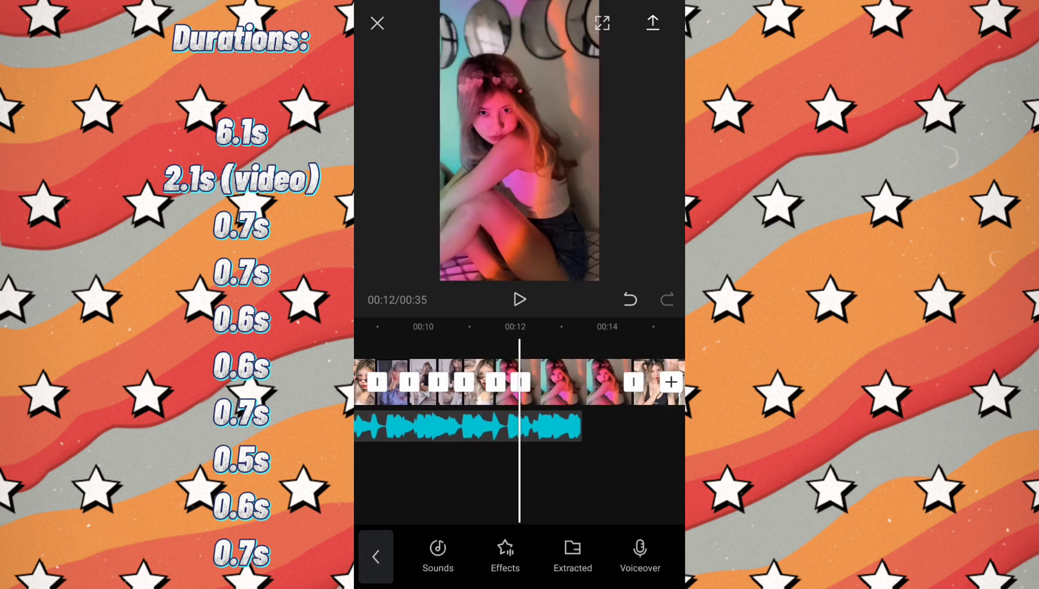
click(578, 381)
click(639, 550)
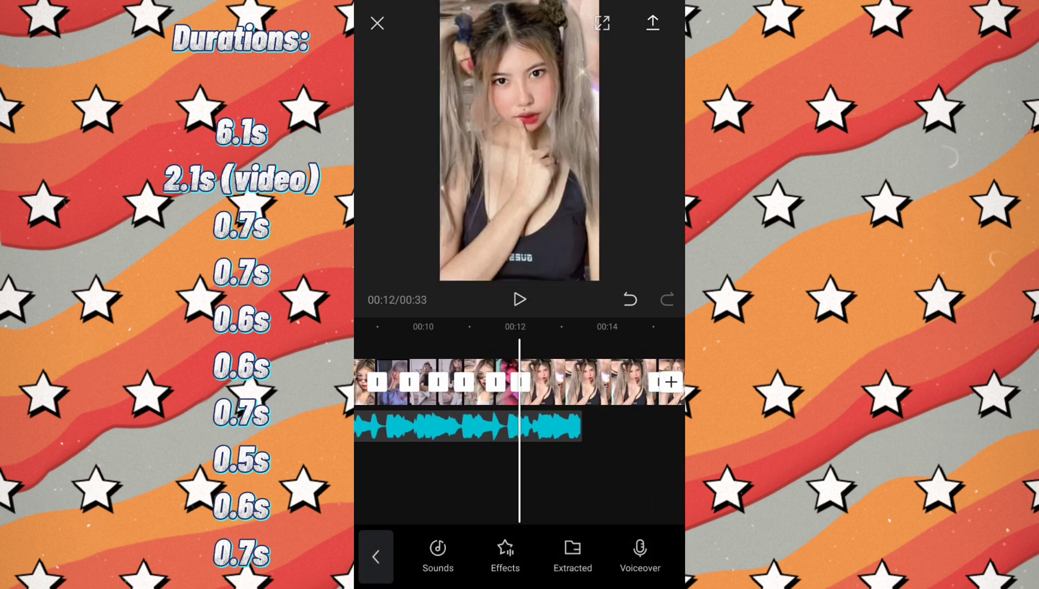
scroll(520, 382, left, 2)
Delete the 2.4s leftover of the clip at the 00:12 beat
click(520, 299)
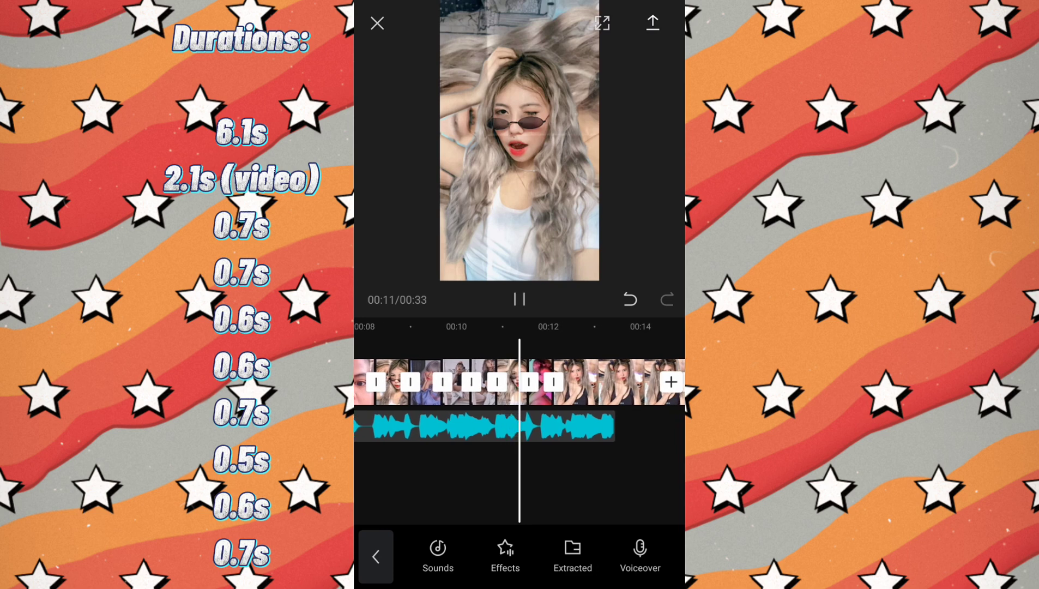
click(520, 299)
click(559, 382)
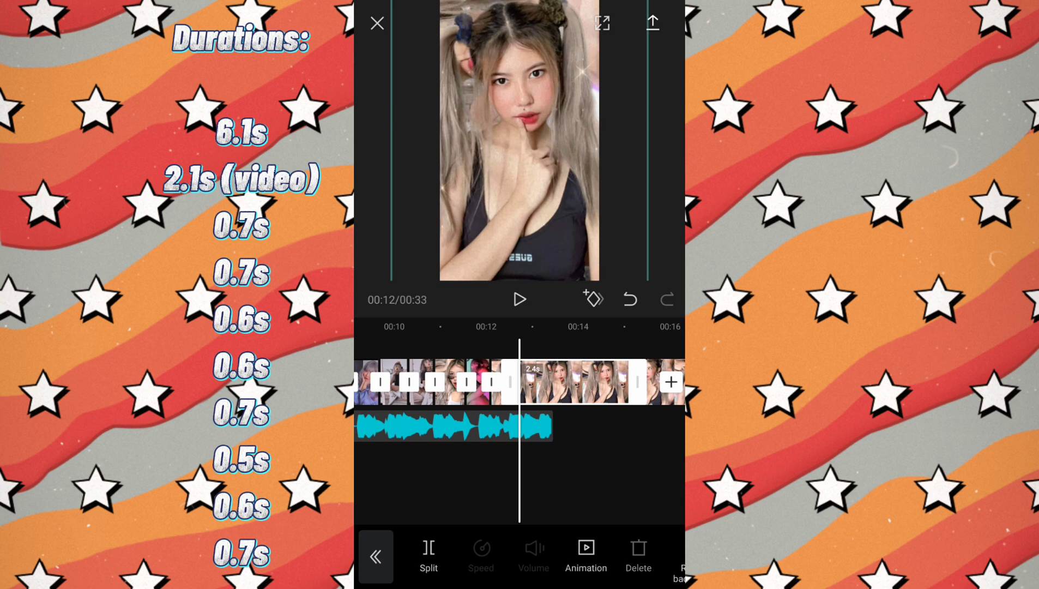
click(639, 551)
Shorten the 3.0s clip at 00:14 to 0.7s, bringing the video to 00:28
drag(545, 382, 464, 381)
click(545, 381)
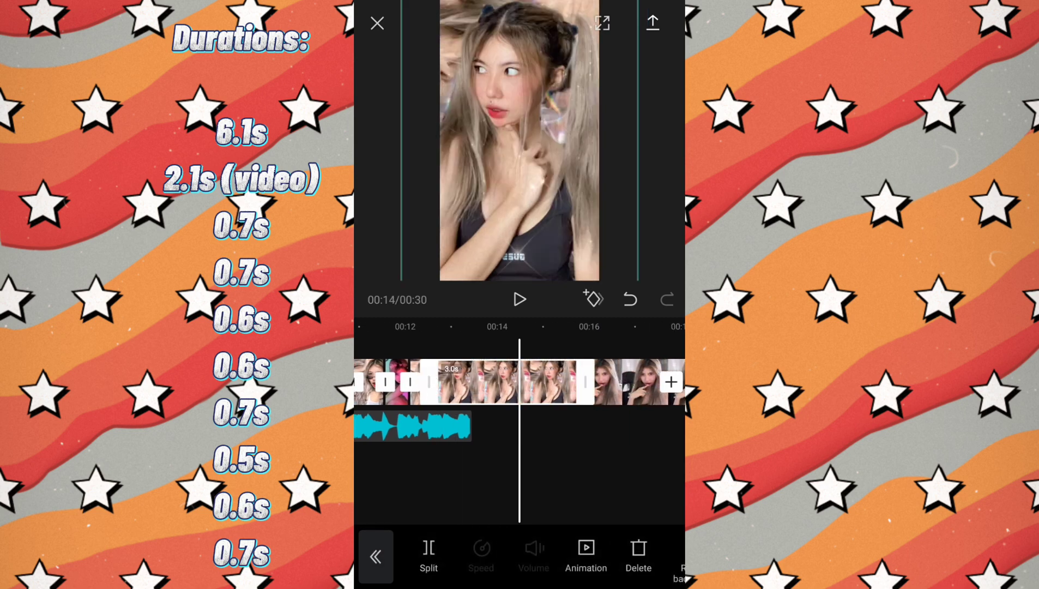
drag(585, 382, 480, 382)
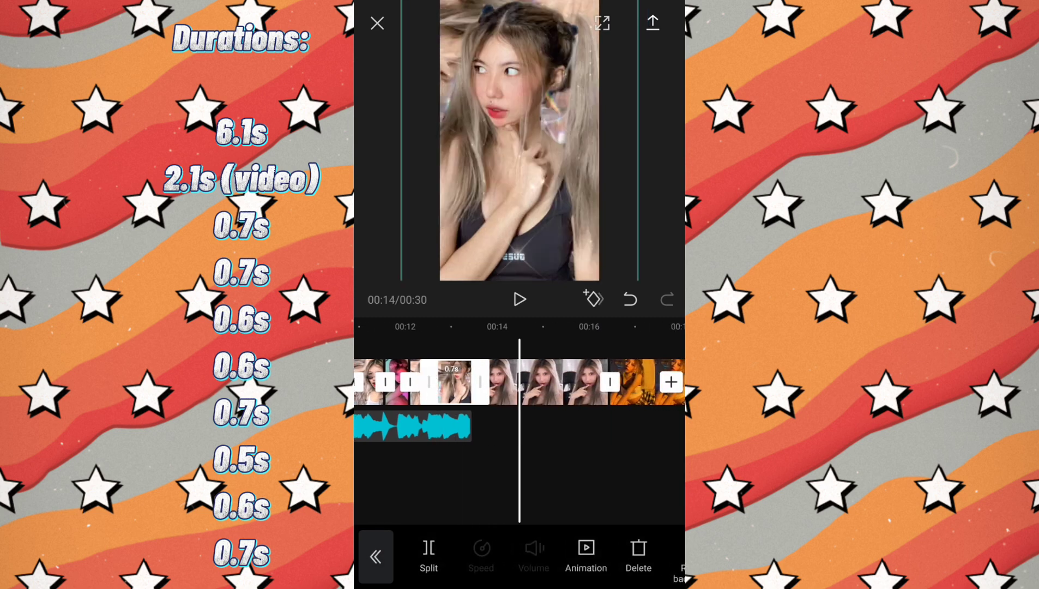
click(519, 480)
mouse_move(491, 381)
mouse_down()
mouse_move(545, 381)
mouse_move(532, 382)
mouse_up()
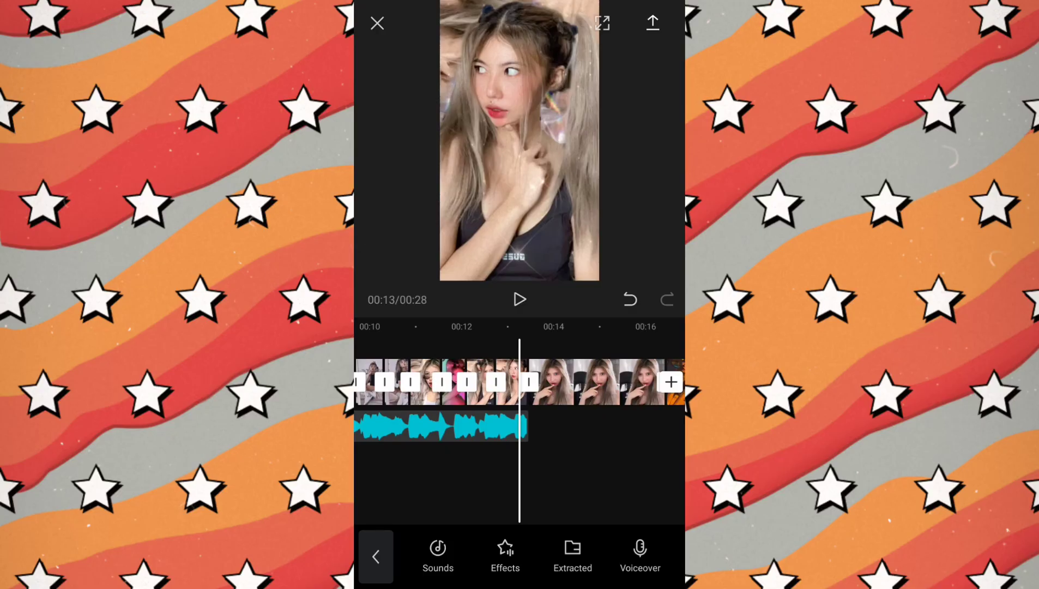
Delete the five leftover 3.0s clips so only the trimmed clips and Add ending remain
click(594, 381)
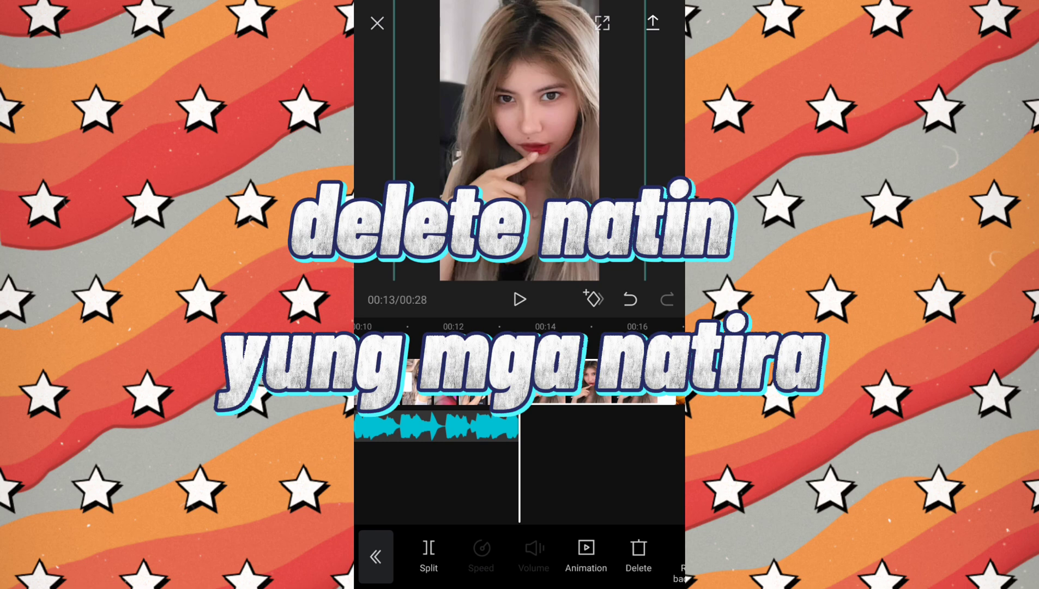
click(638, 554)
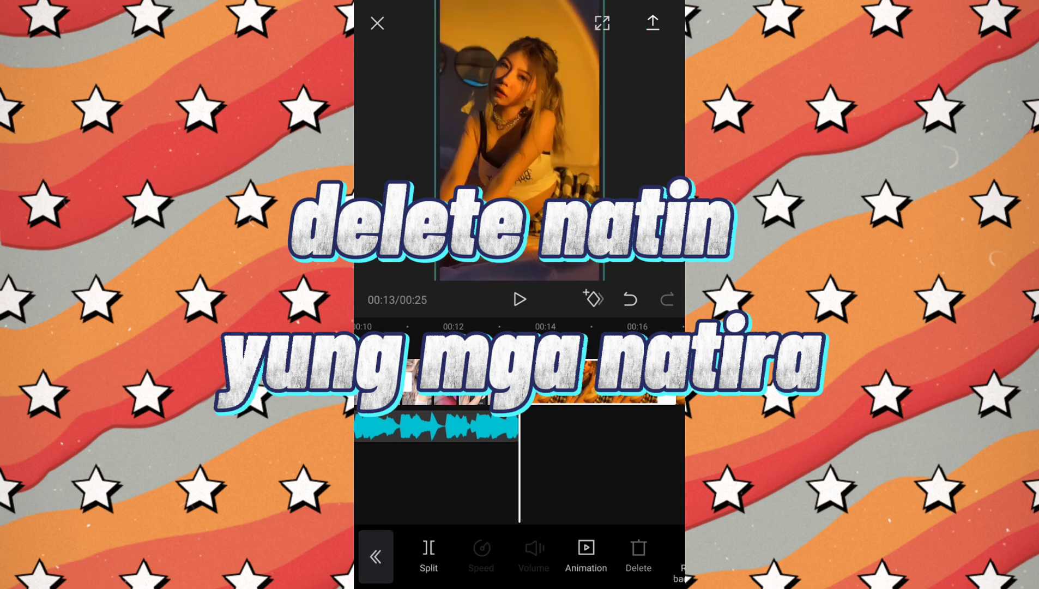
click(638, 553)
click(589, 382)
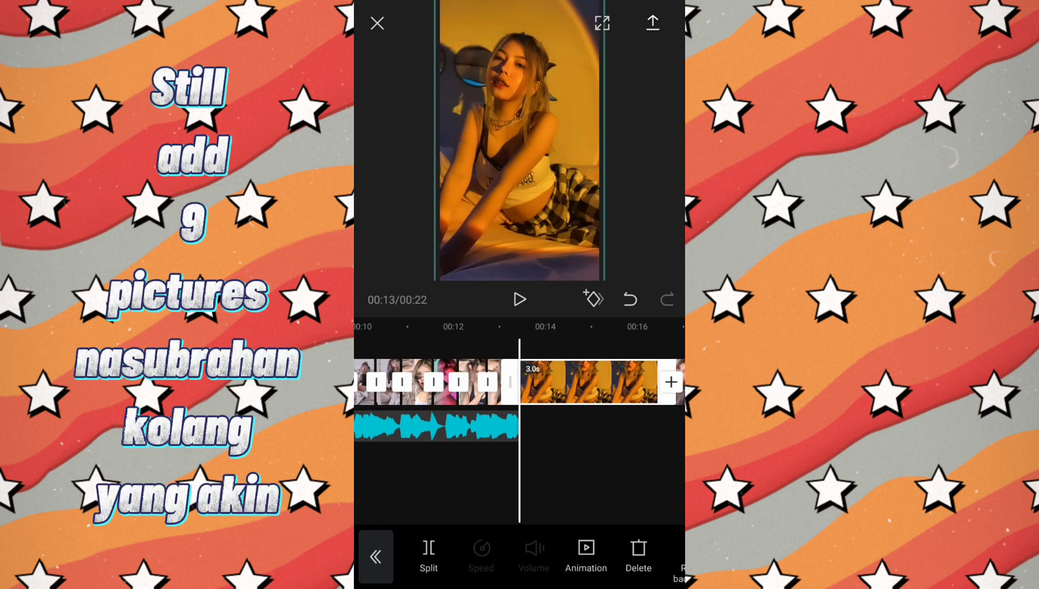
click(638, 553)
click(589, 381)
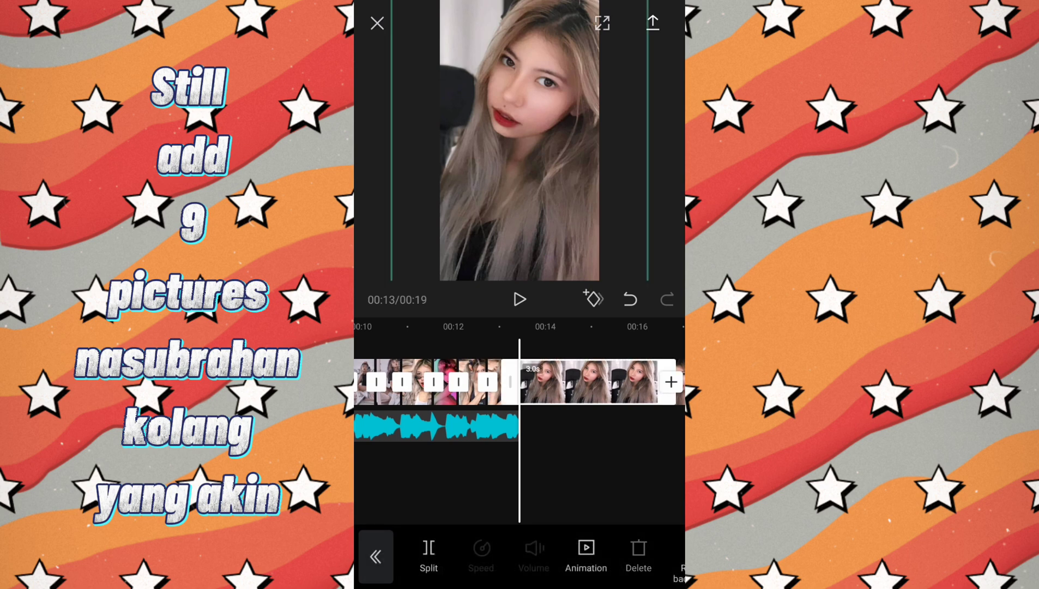
click(639, 554)
click(589, 382)
click(638, 553)
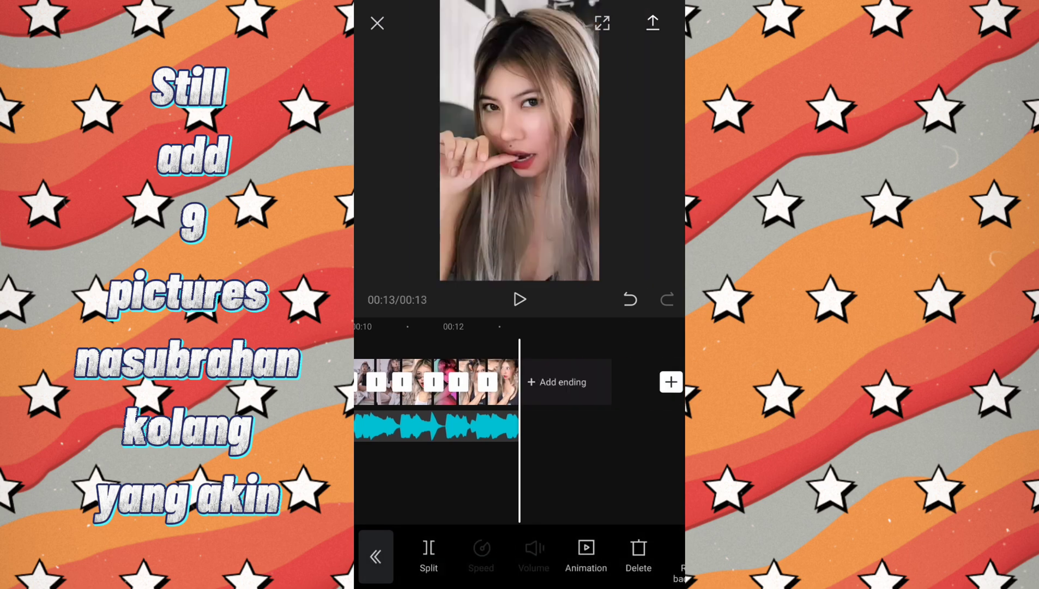
scroll(520, 382, left, 10)
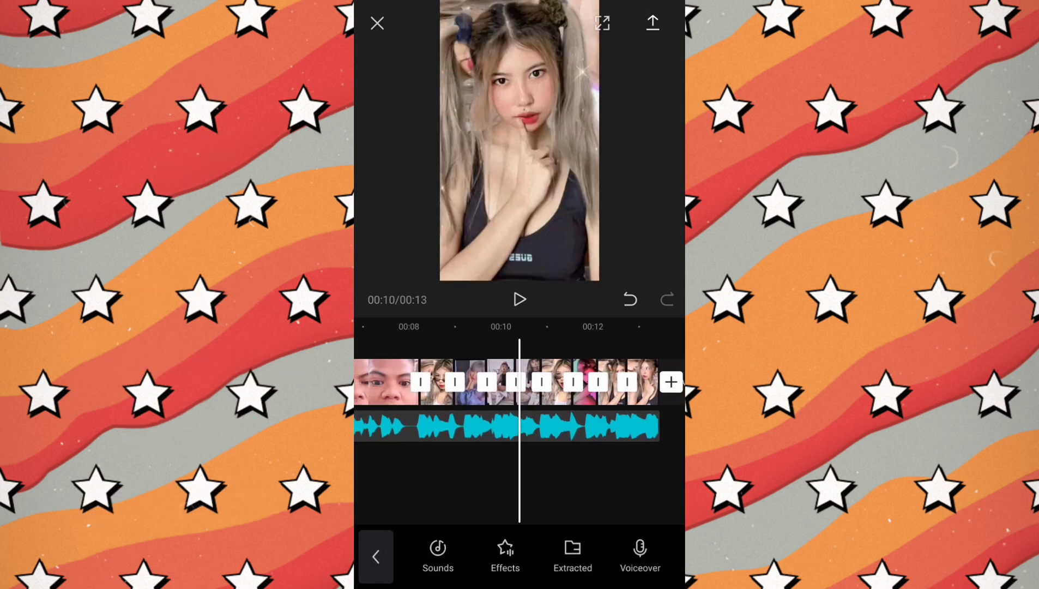
scroll(520, 382, left, 10)
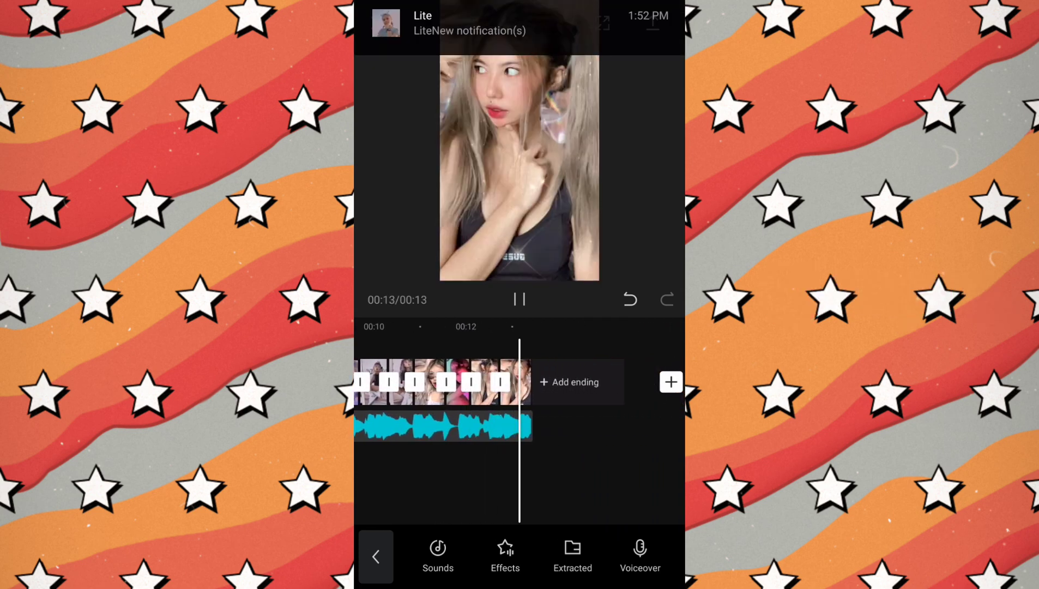
Scroll back and select the first photo clip on the timeline
scroll(519, 382, left, 10)
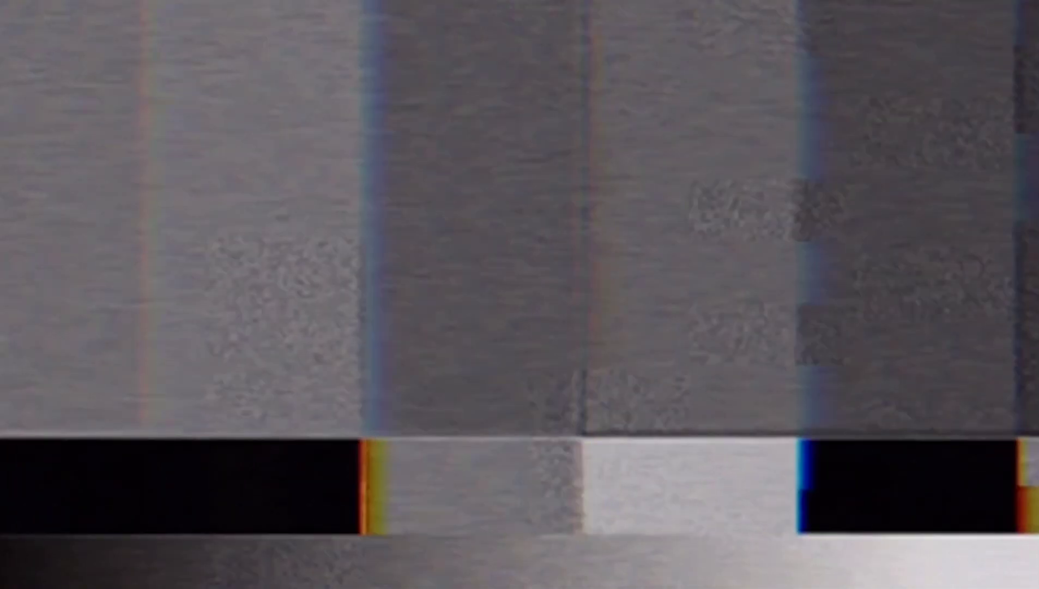
click(546, 381)
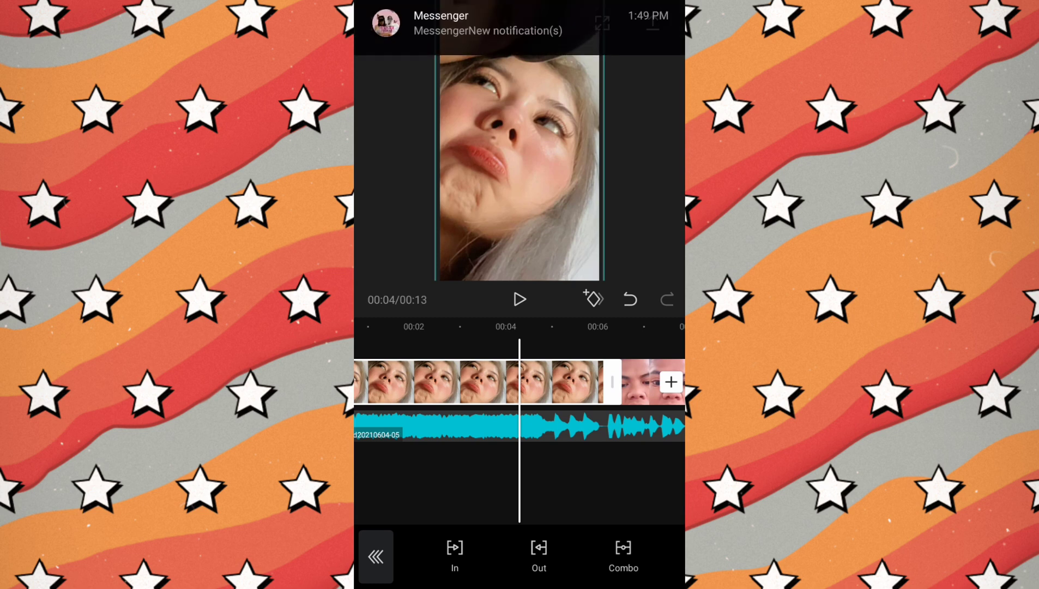
Apply the Sway Out combo animation to the opening photo clip at full duration
click(623, 553)
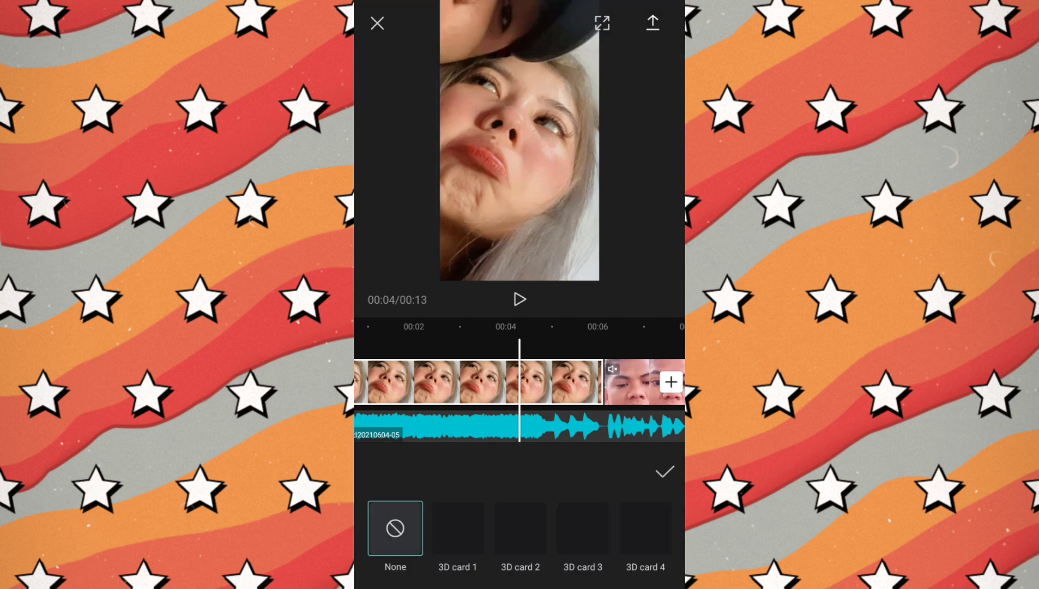
scroll(519, 535, right, 5)
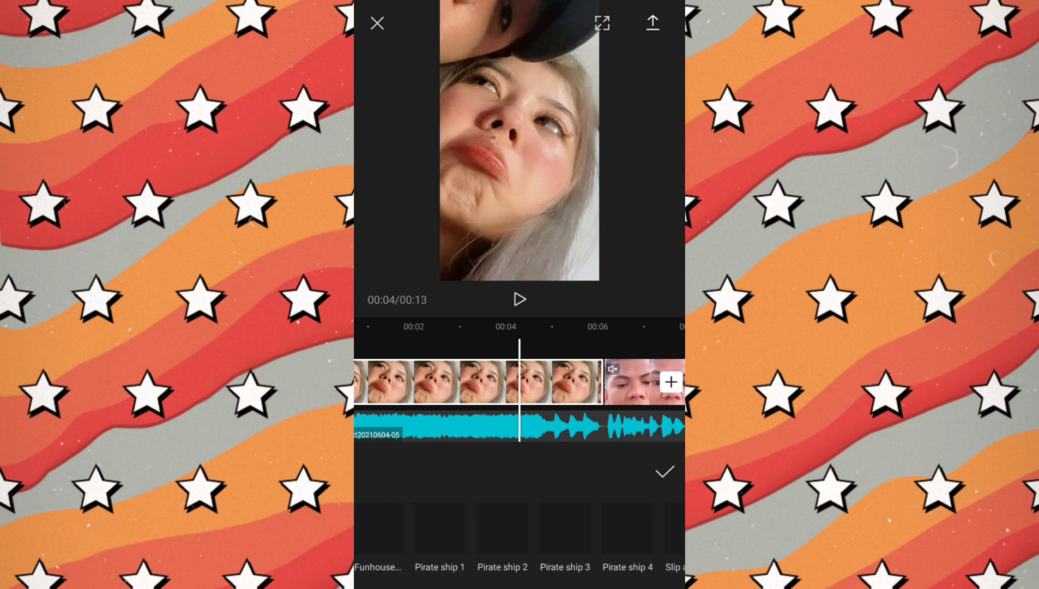
scroll(519, 537, right, 5)
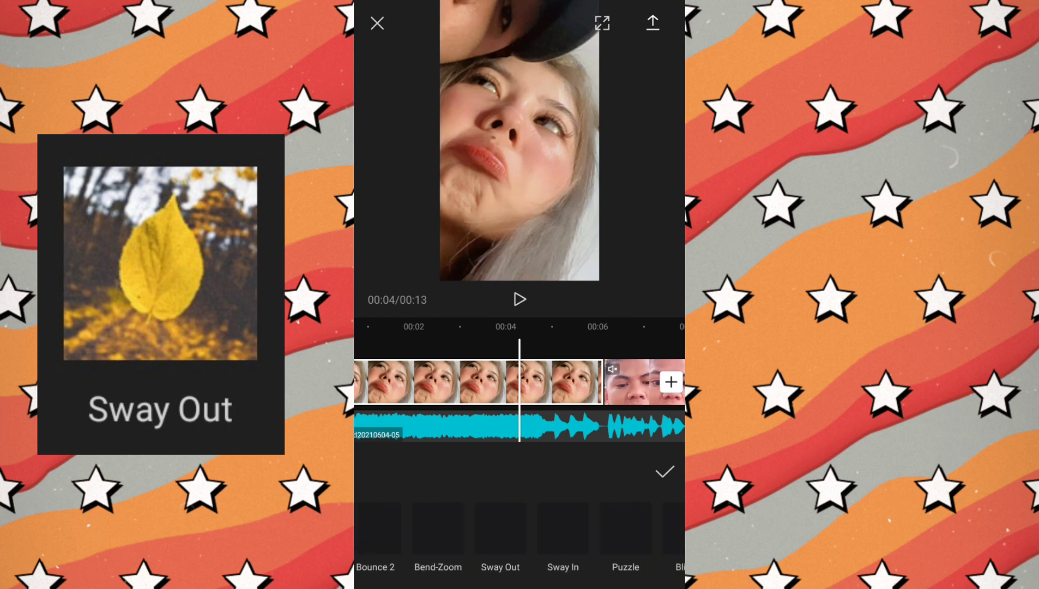
click(491, 528)
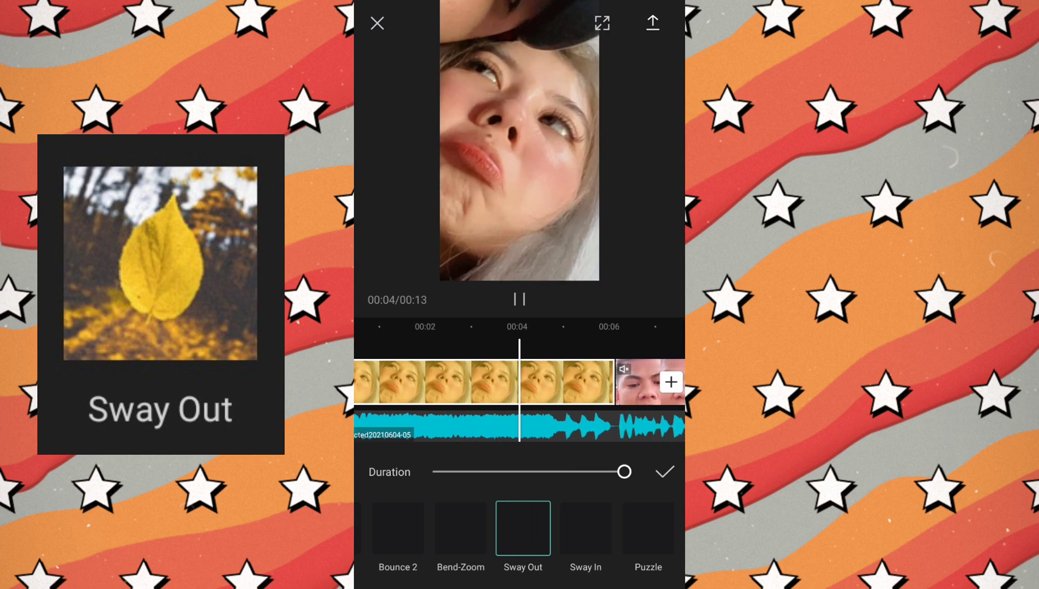
scroll(520, 535, right, 10)
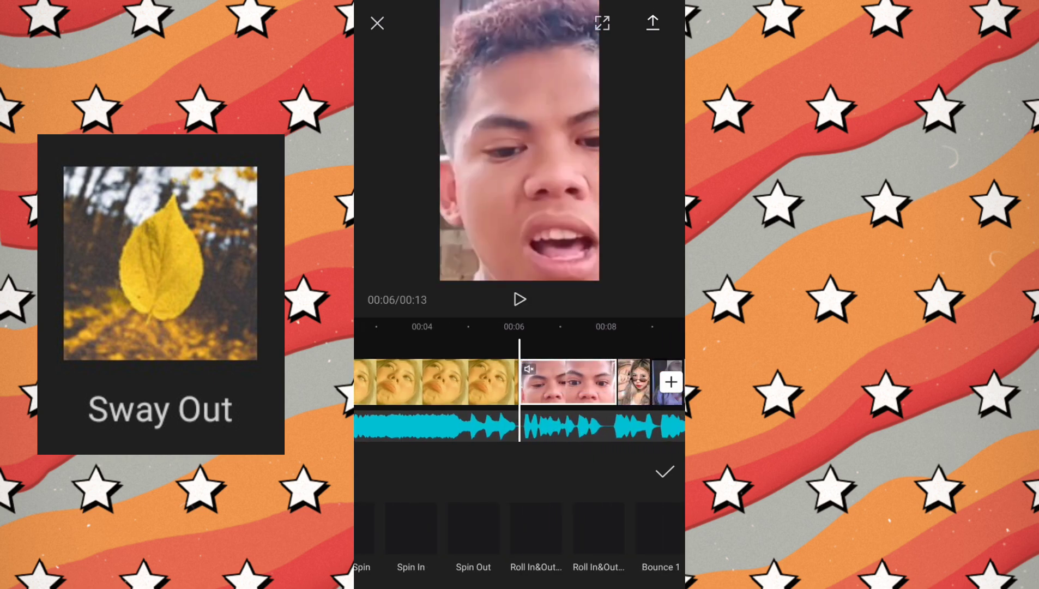
scroll(520, 535, right, 5)
scroll(520, 535, right, 5)
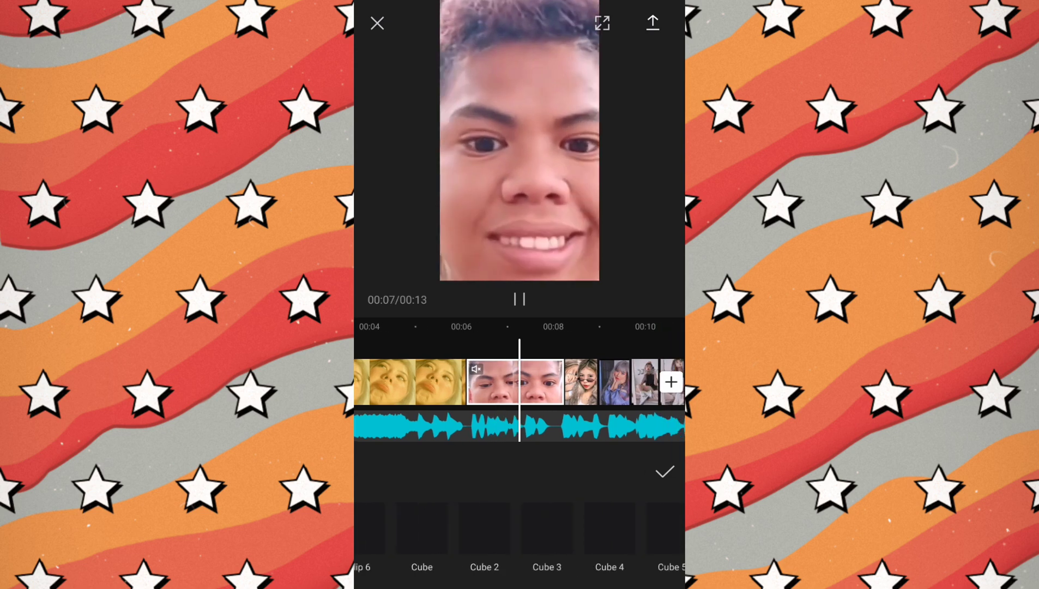
scroll(519, 535, right, 5)
scroll(519, 535, right, 5)
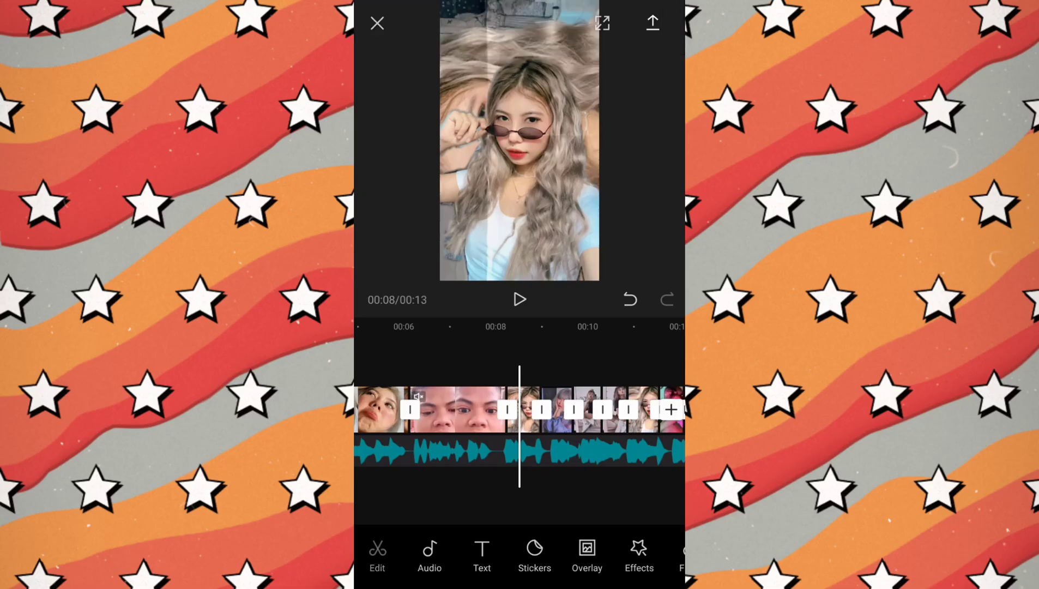
Select the next clip and apply the Train 1, Train 3 and Train 4 combo animations
click(532, 409)
click(587, 550)
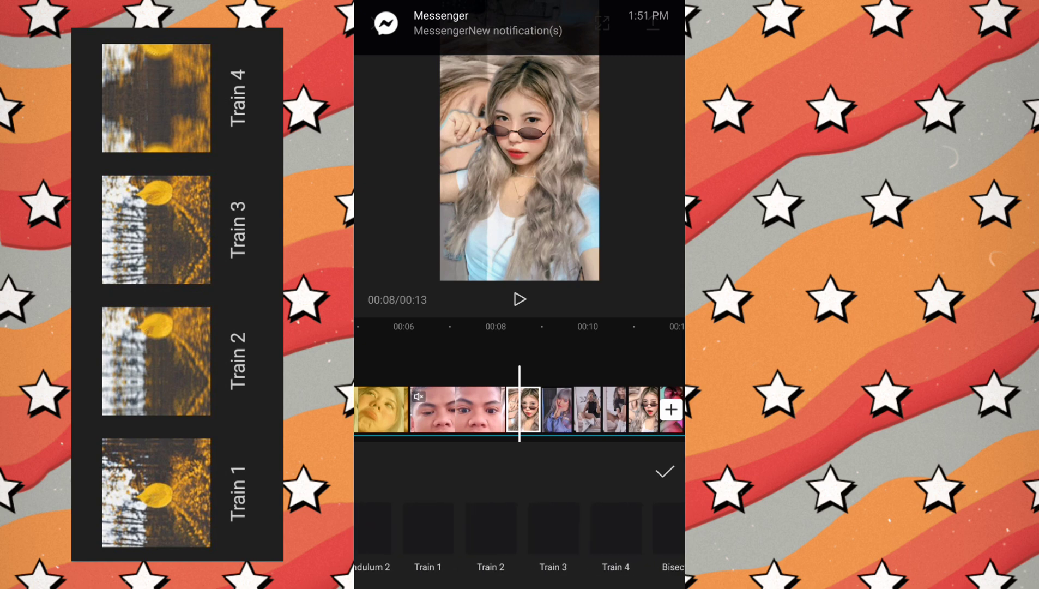
click(516, 528)
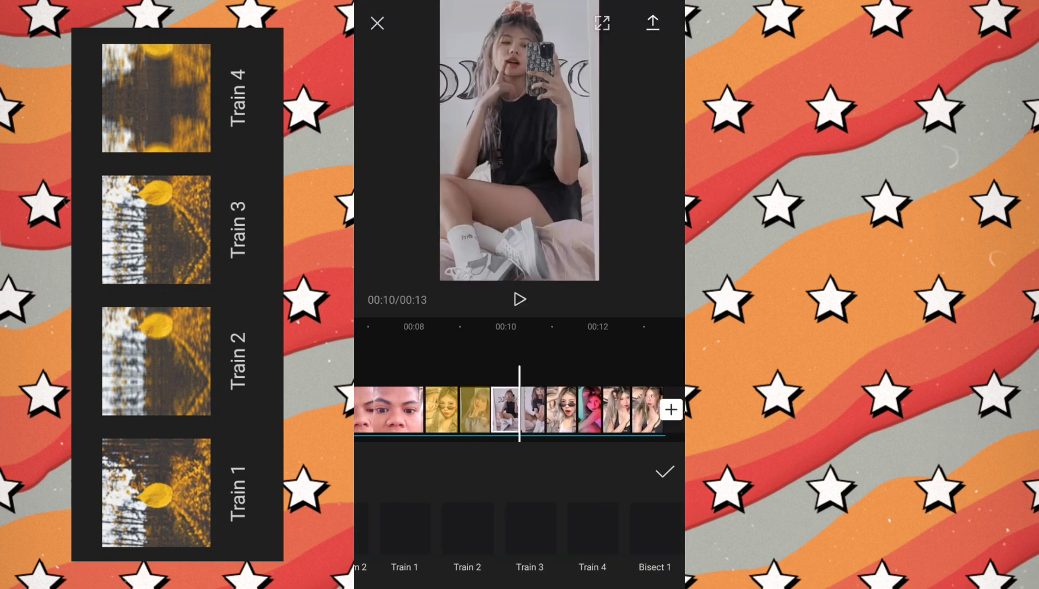
click(530, 528)
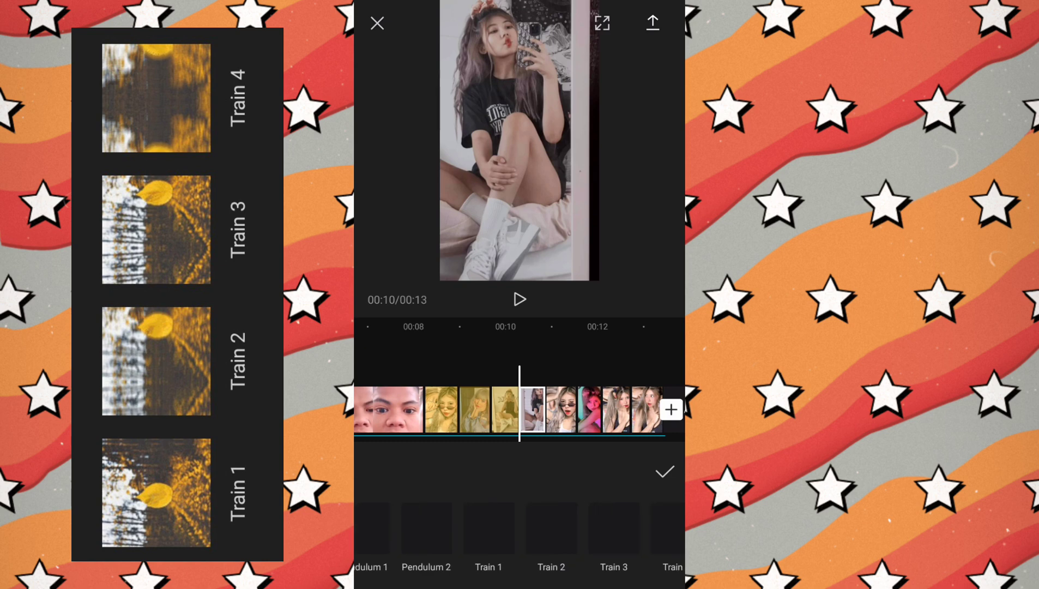
click(543, 528)
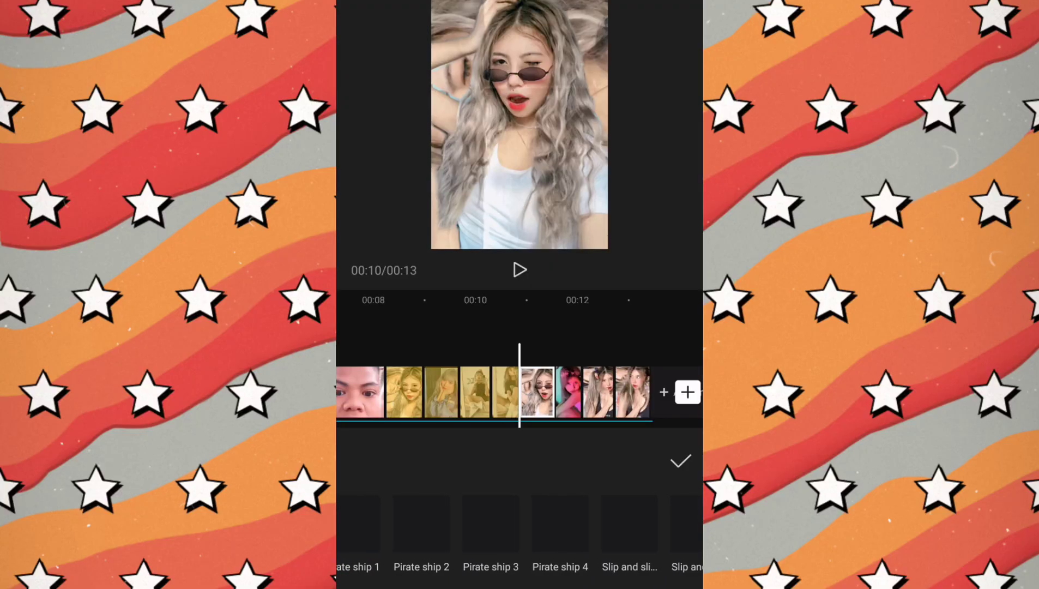
Apply the two Slip and slide variants, then give the last clip Sway In
click(519, 523)
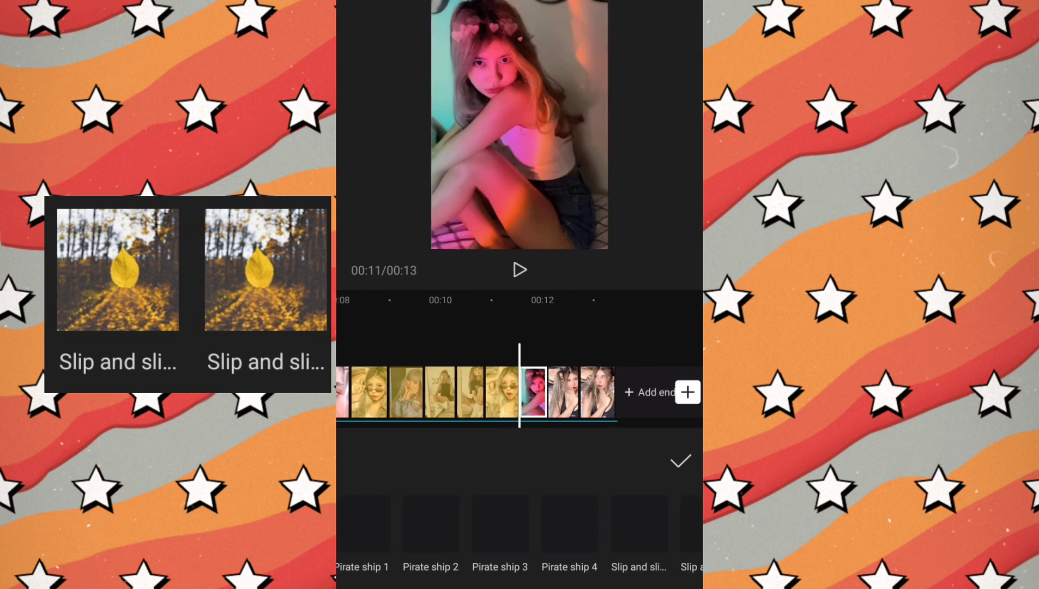
click(584, 522)
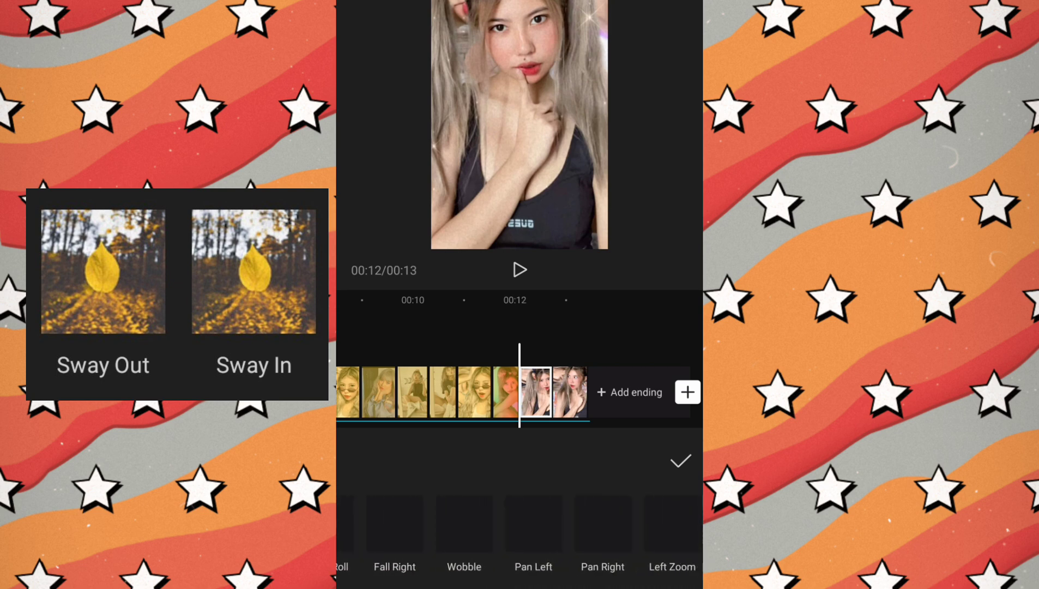
scroll(519, 534, right, 3)
scroll(520, 534, left, 5)
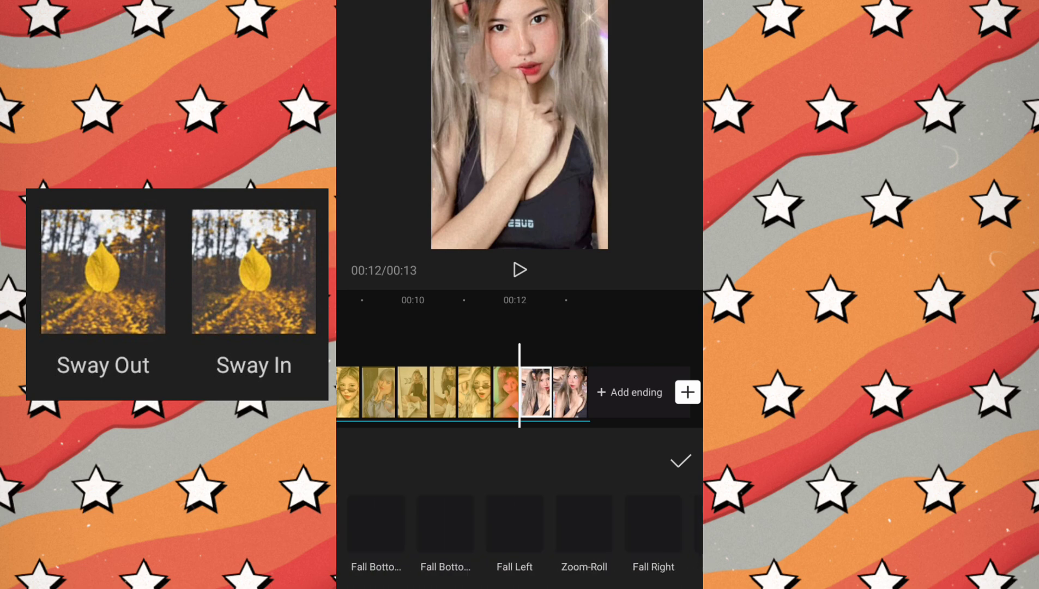
scroll(520, 535, right, 5)
scroll(520, 535, left, 3)
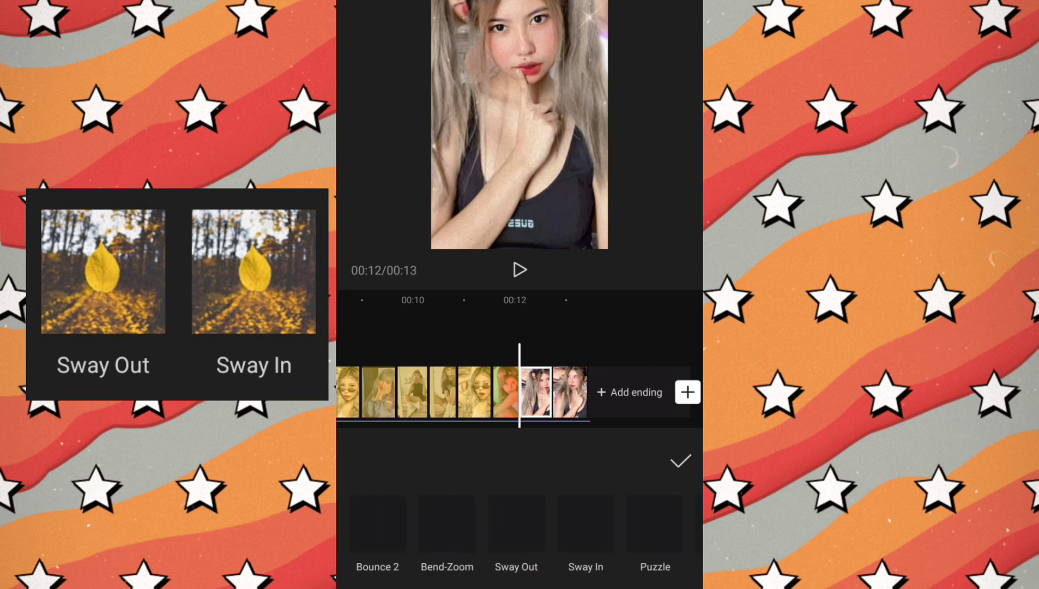
click(516, 524)
click(517, 524)
scroll(519, 535, right, 1)
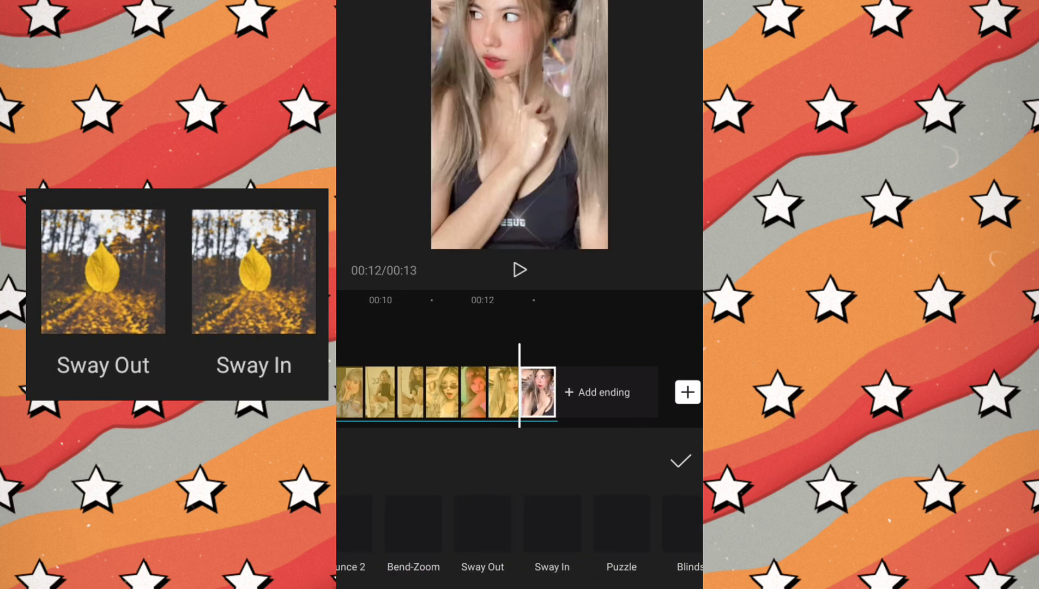
click(552, 524)
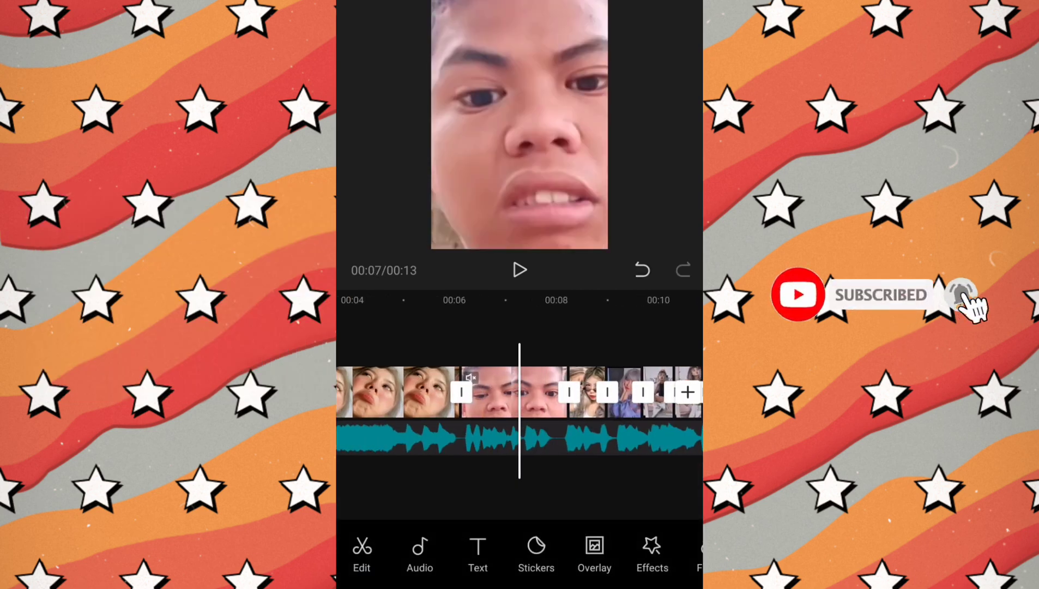
Preview the 13-second slideshow, rewind to the start and export the video
click(520, 270)
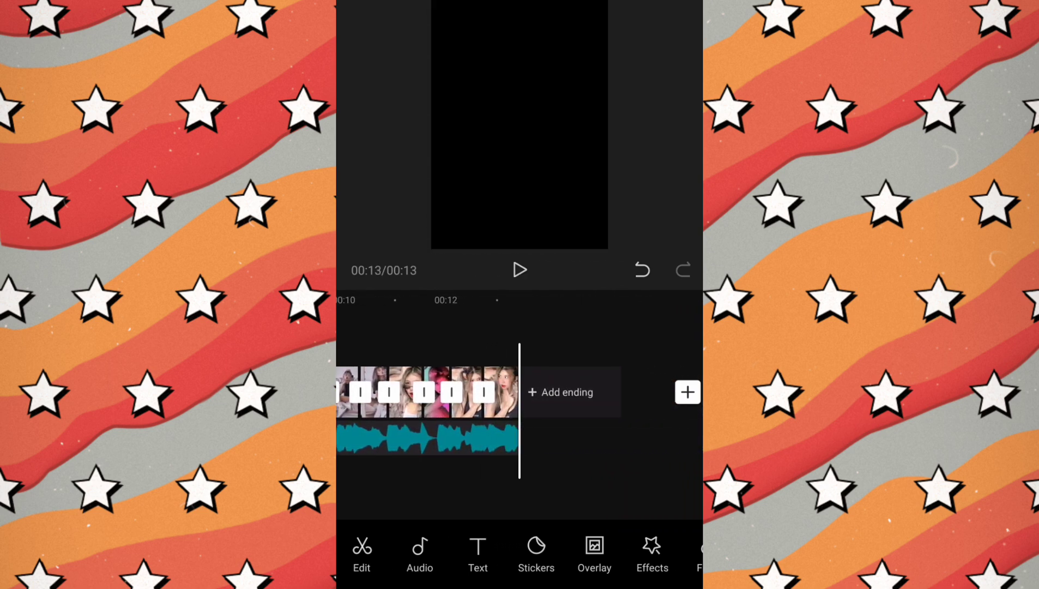
drag(437, 392, 654, 392)
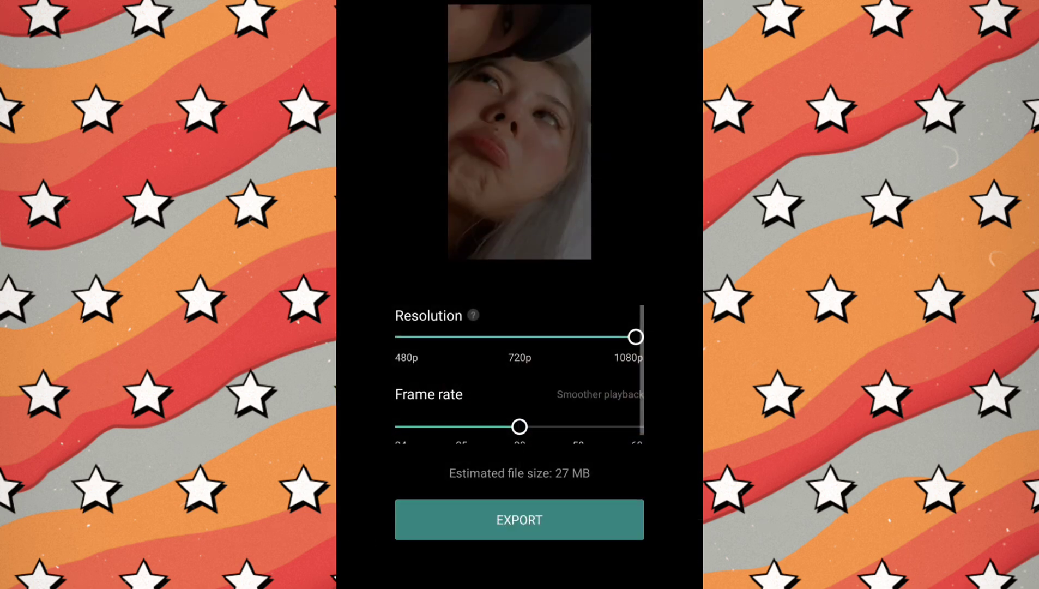
click(520, 519)
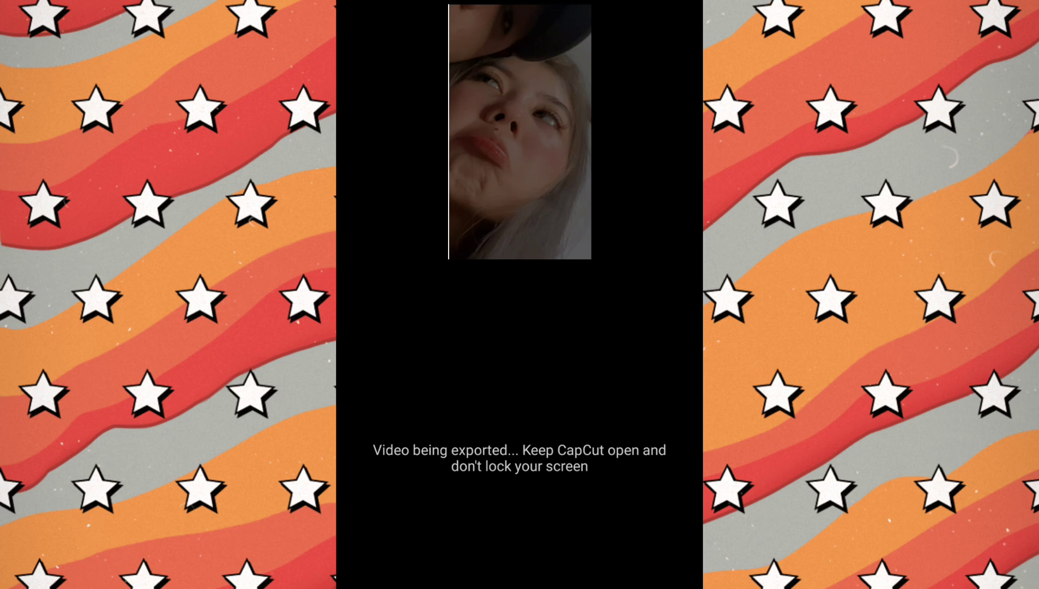